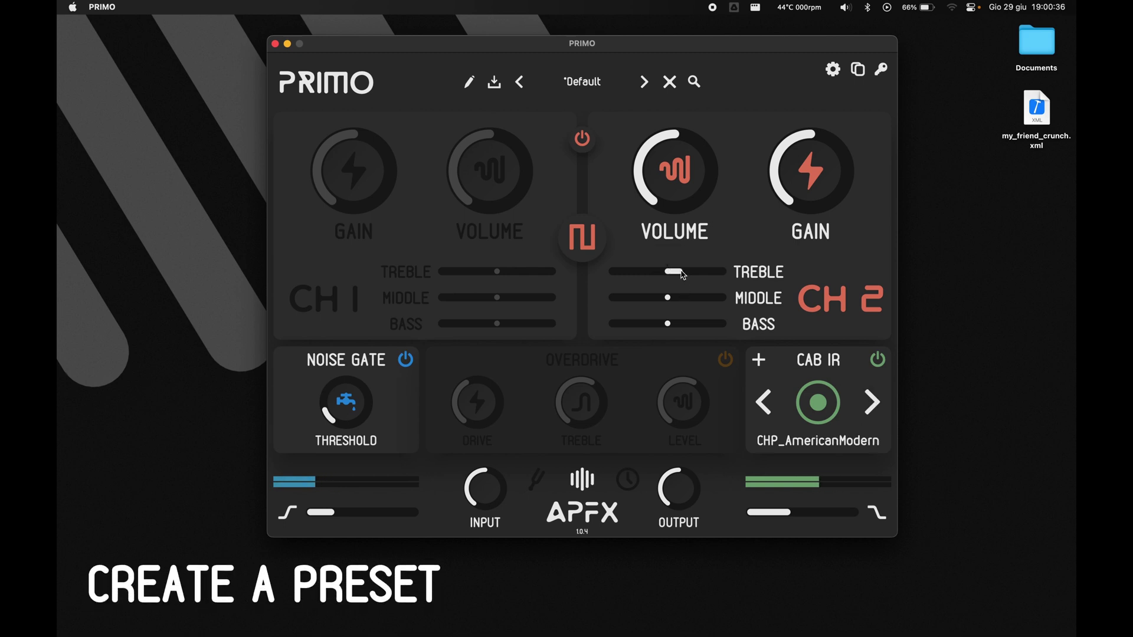
# - Boost channel 2 middle and gain to about 75%, save as 'my_preset', then lower channel 2 volume
pyautogui.moveTo(667, 299); pyautogui.dragTo(677, 302)
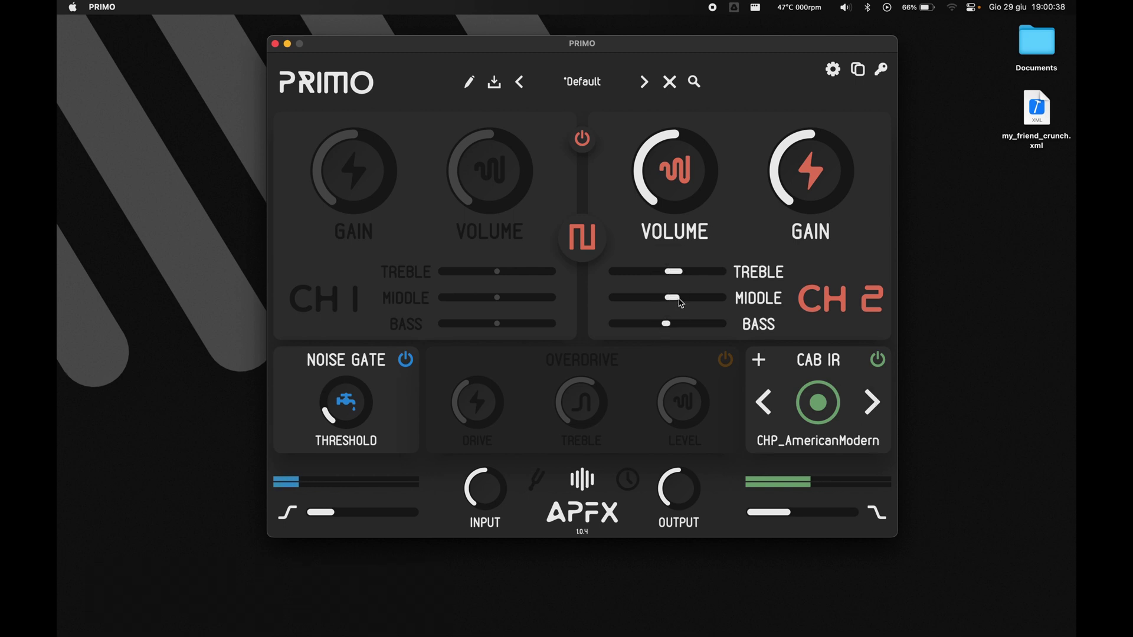
pyautogui.moveTo(812, 170)
pyautogui.moveTo(830, 134); pyautogui.dragTo(832, 118)
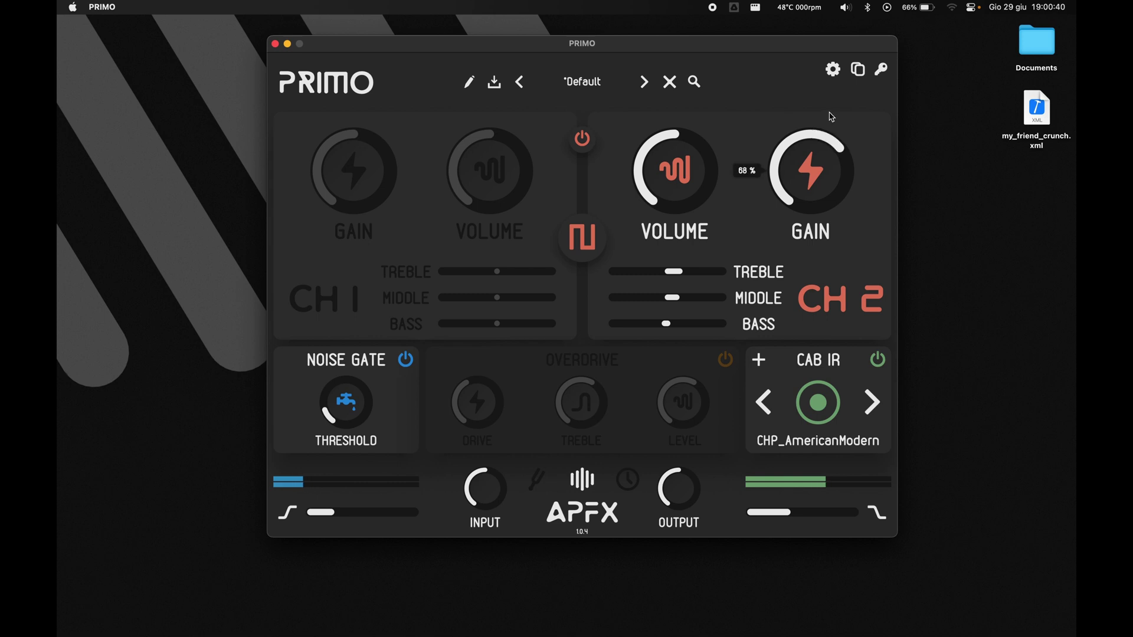
pyautogui.click(472, 85)
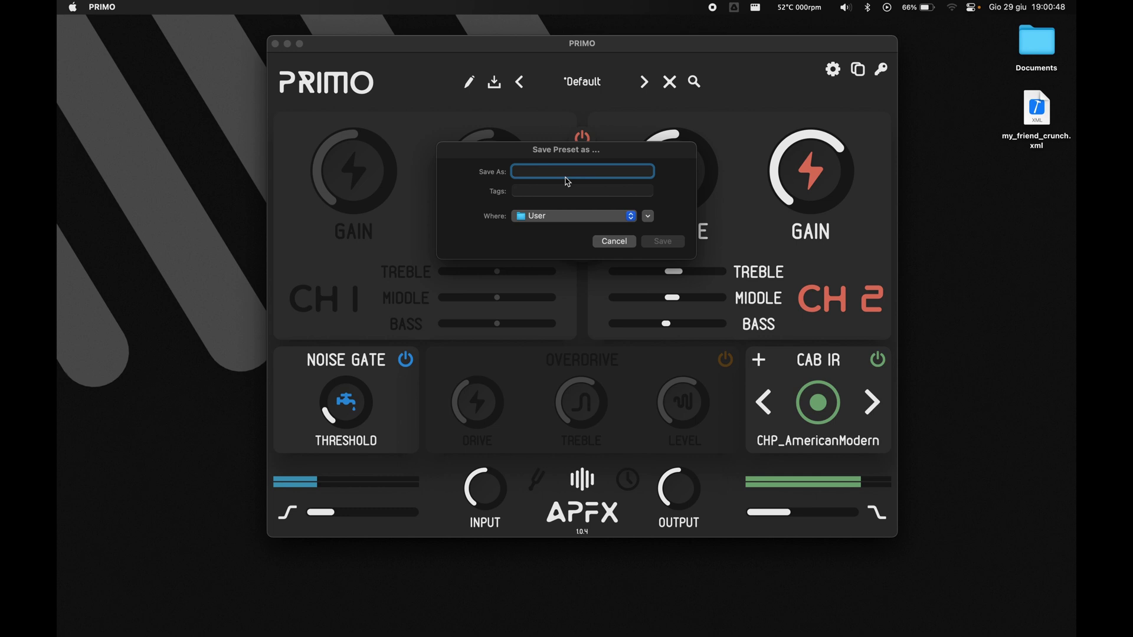
pyautogui.write('my_preset')
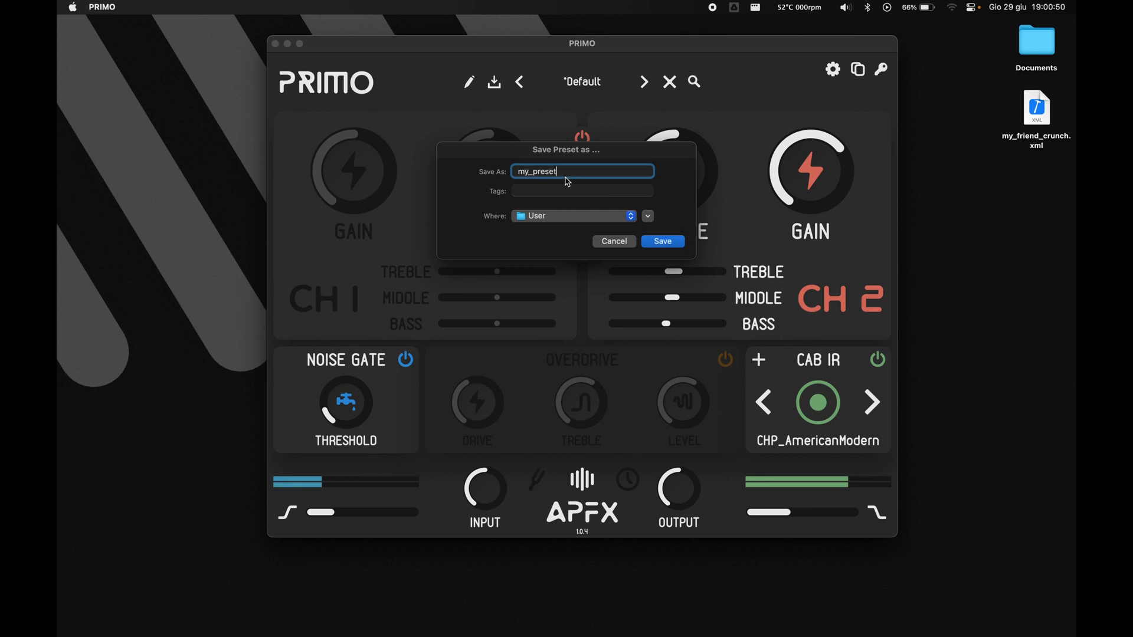
pyautogui.press('Return')
pyautogui.moveTo(668, 171); pyautogui.dragTo(669, 176)
# - Cut channel 2 volume to -2.5 dB and switch on the overdrive
pyautogui.moveTo(673, 272); pyautogui.dragTo(668, 284)
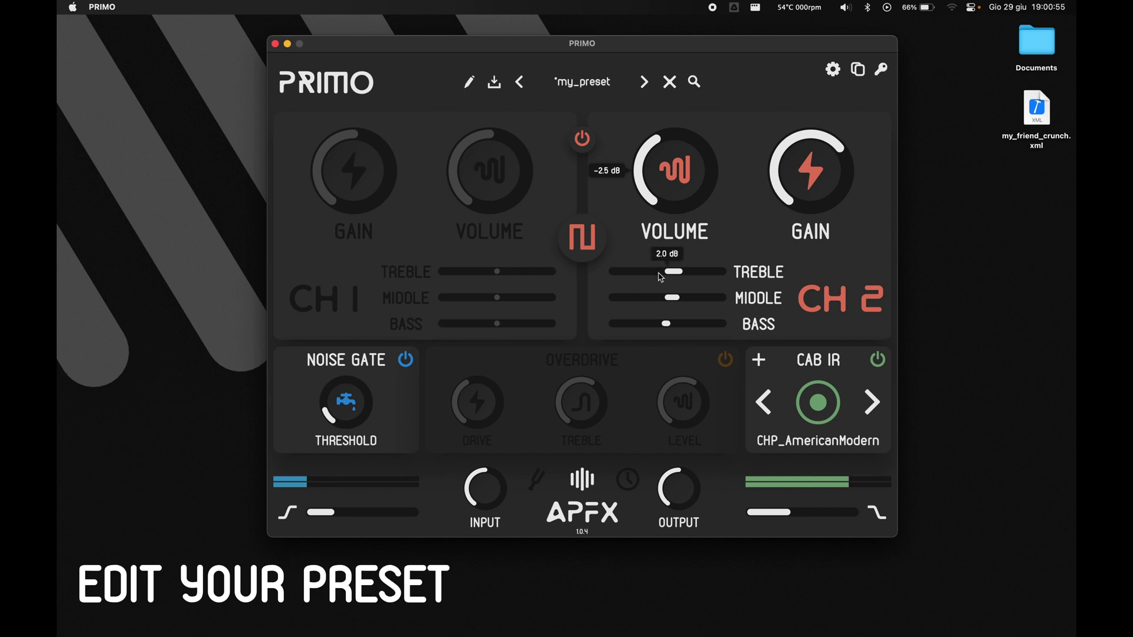
pyautogui.click(726, 360)
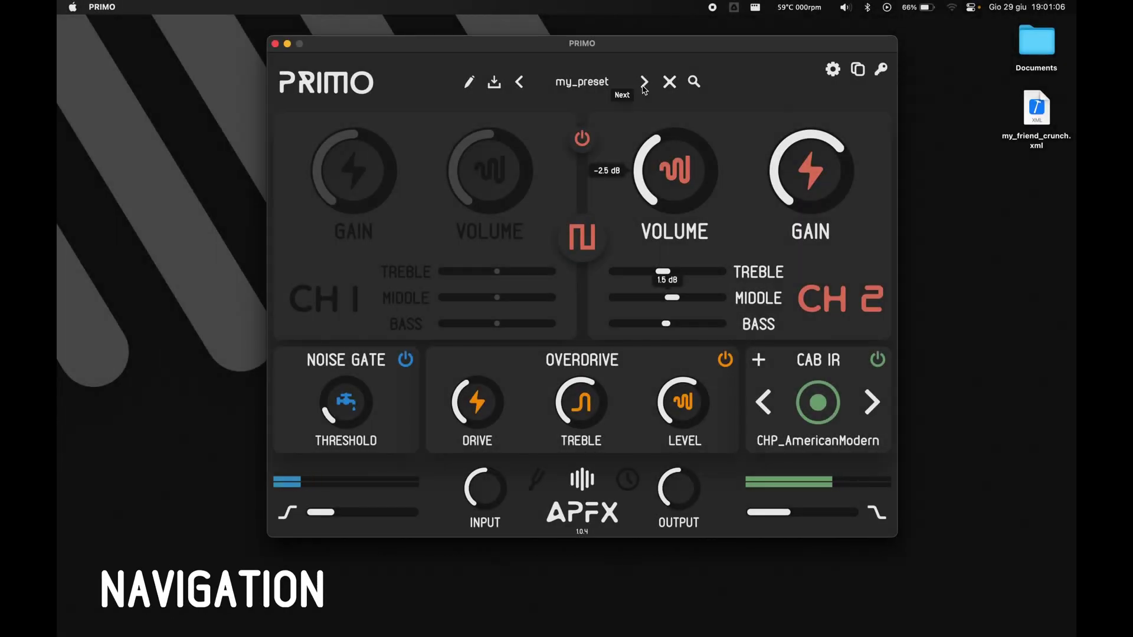
# - Step forward through presets from my_preset_2 to Funky_Clean, then load the my_lead user preset
pyautogui.click(644, 82)
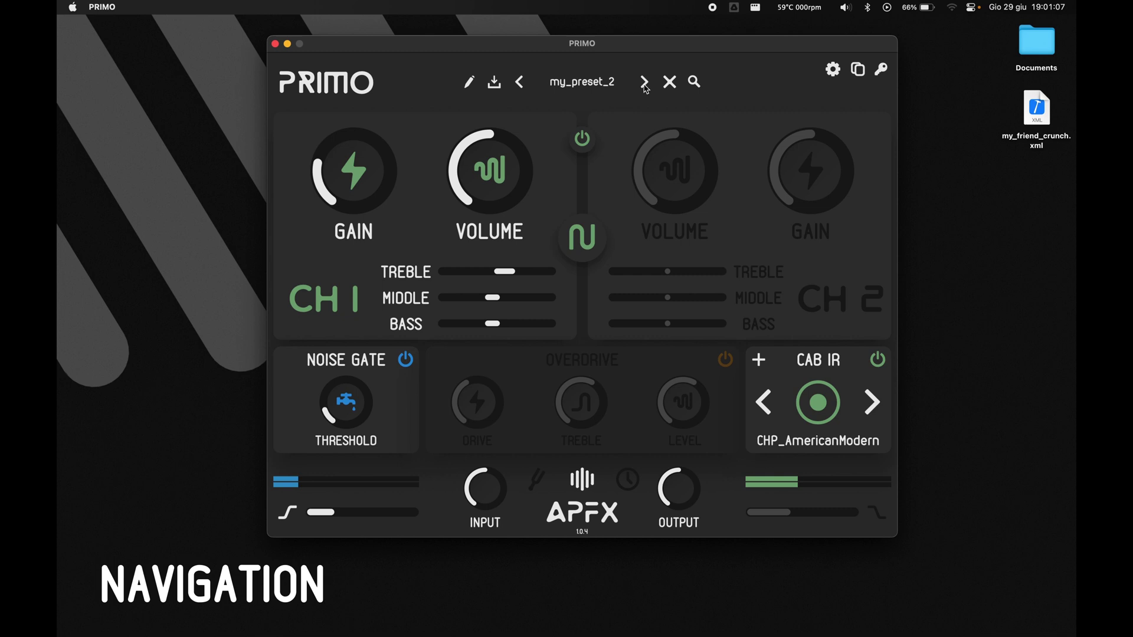
pyautogui.click(643, 82)
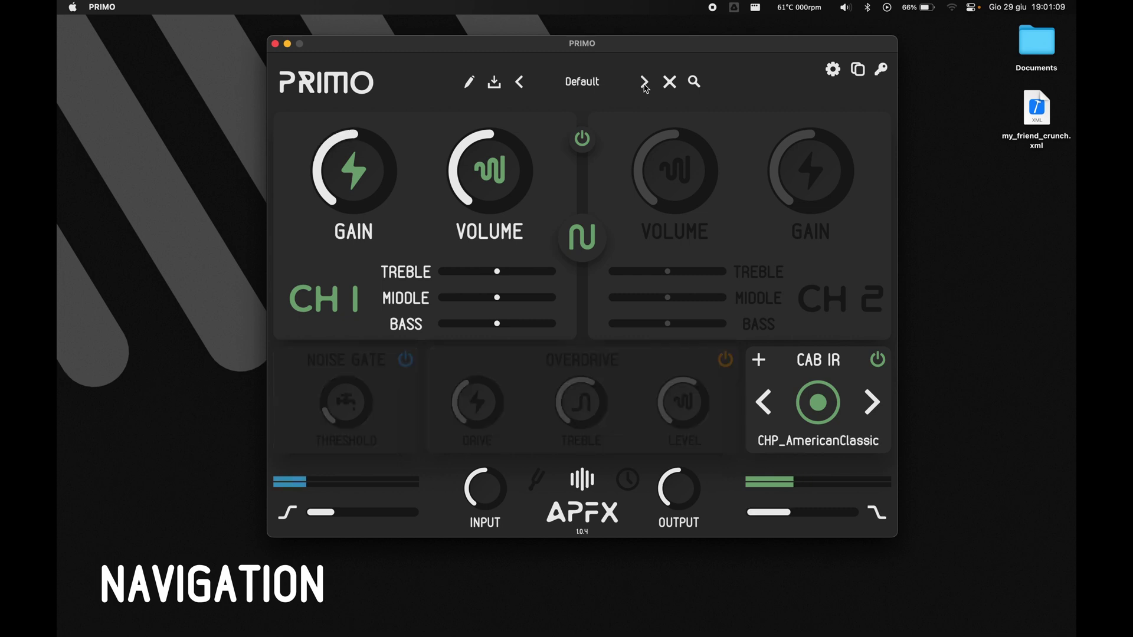
pyautogui.click(643, 82)
pyautogui.click(587, 82)
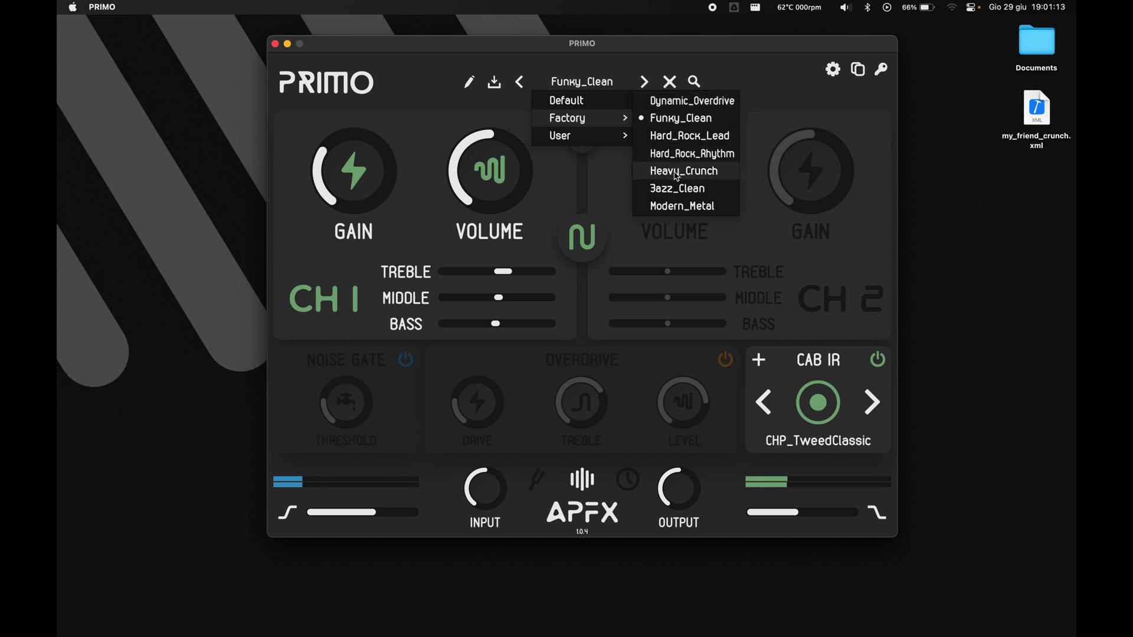
pyautogui.moveTo(580, 136)
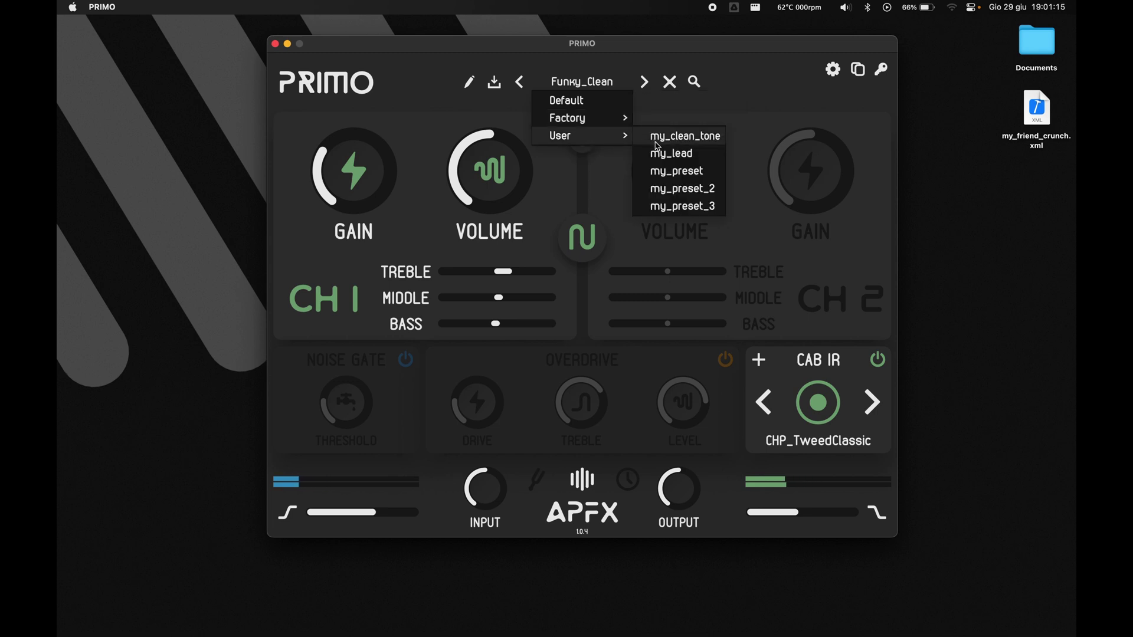
pyautogui.click(657, 154)
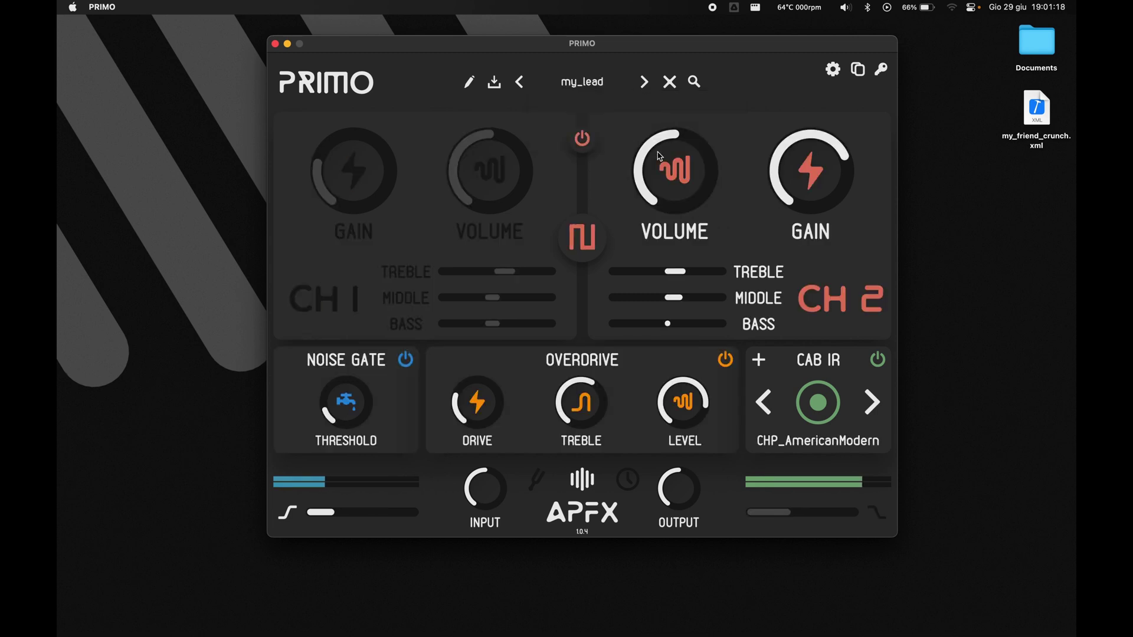
# - Delete the my_lead preset and confirm the deletion
pyautogui.click(669, 81)
pyautogui.click(537, 104)
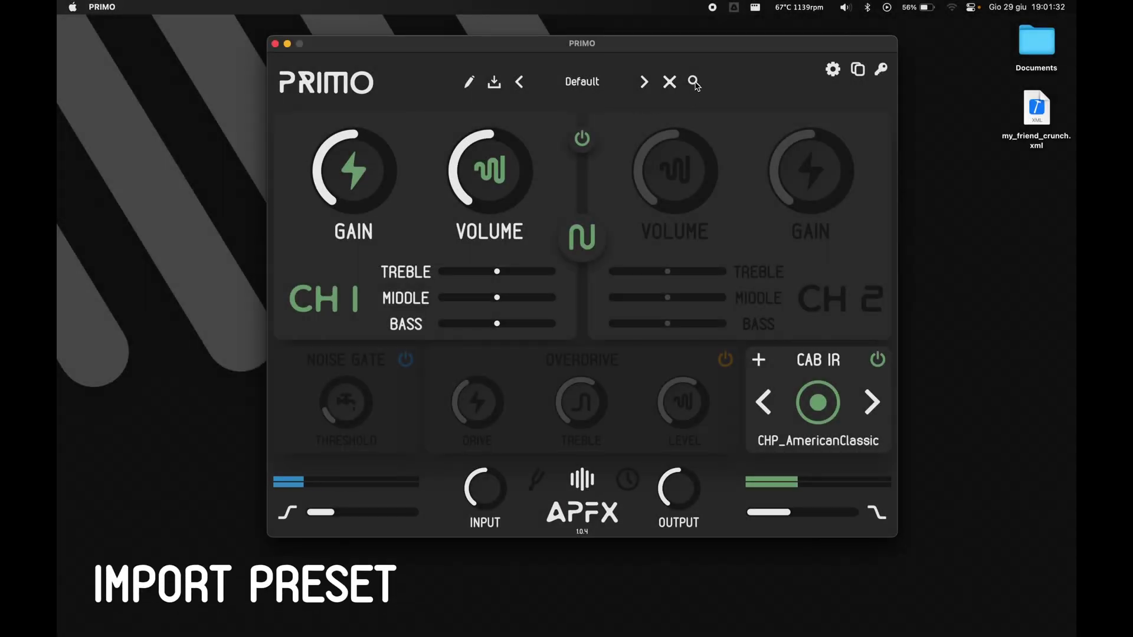
# - Import my_friend_crunch.xml from the Desktop, check the user presets list, then load Default
pyautogui.click(696, 83)
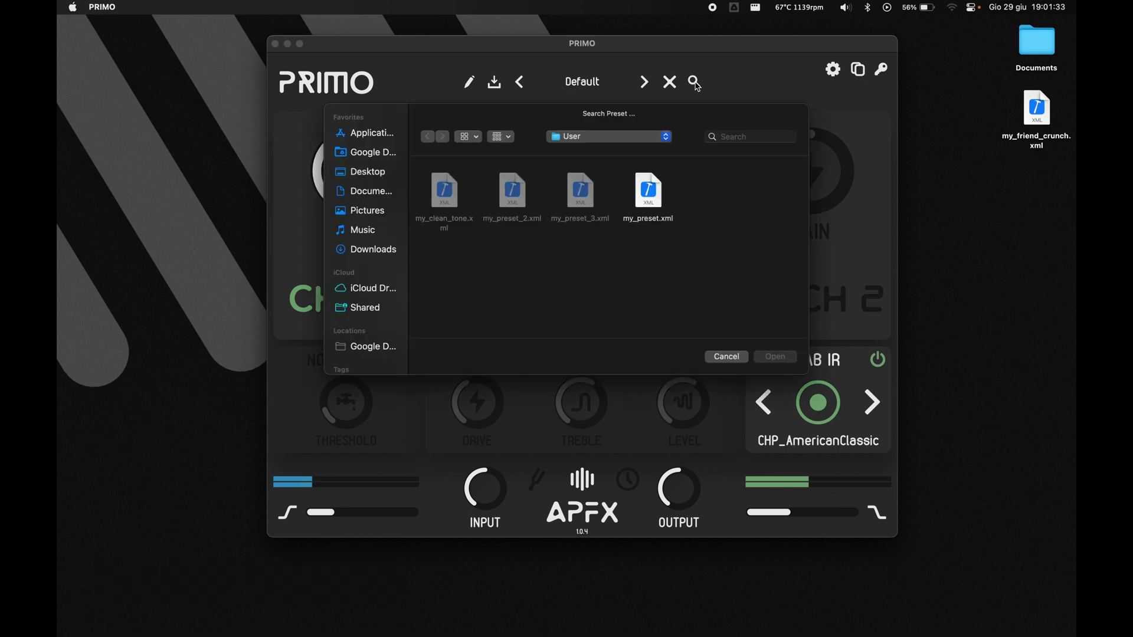
pyautogui.click(376, 173)
pyautogui.click(511, 222)
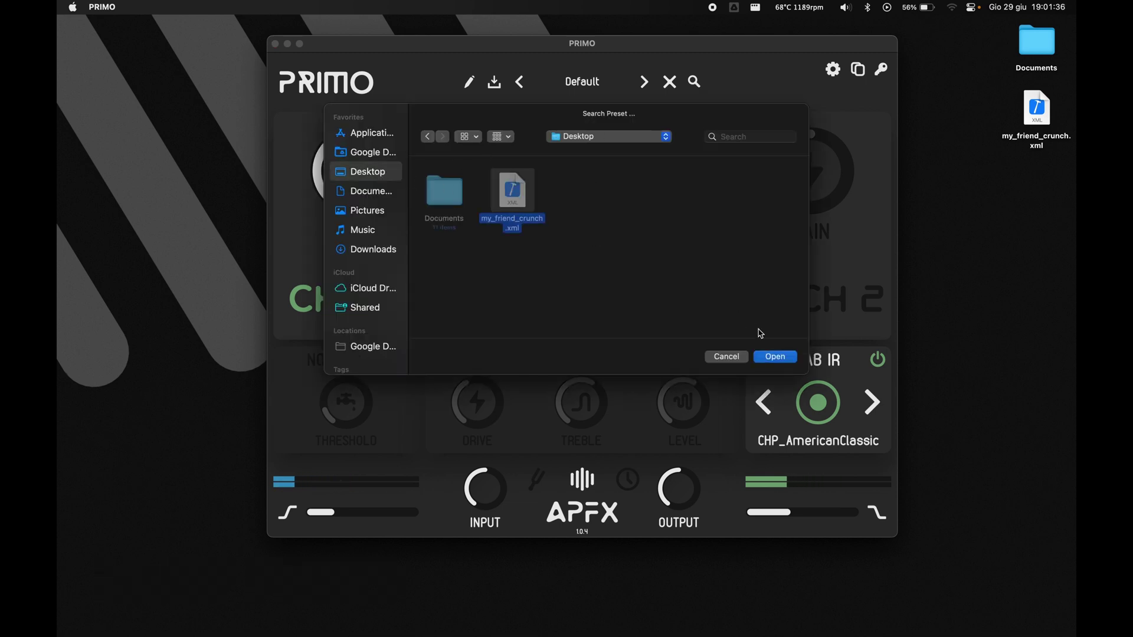
pyautogui.click(776, 358)
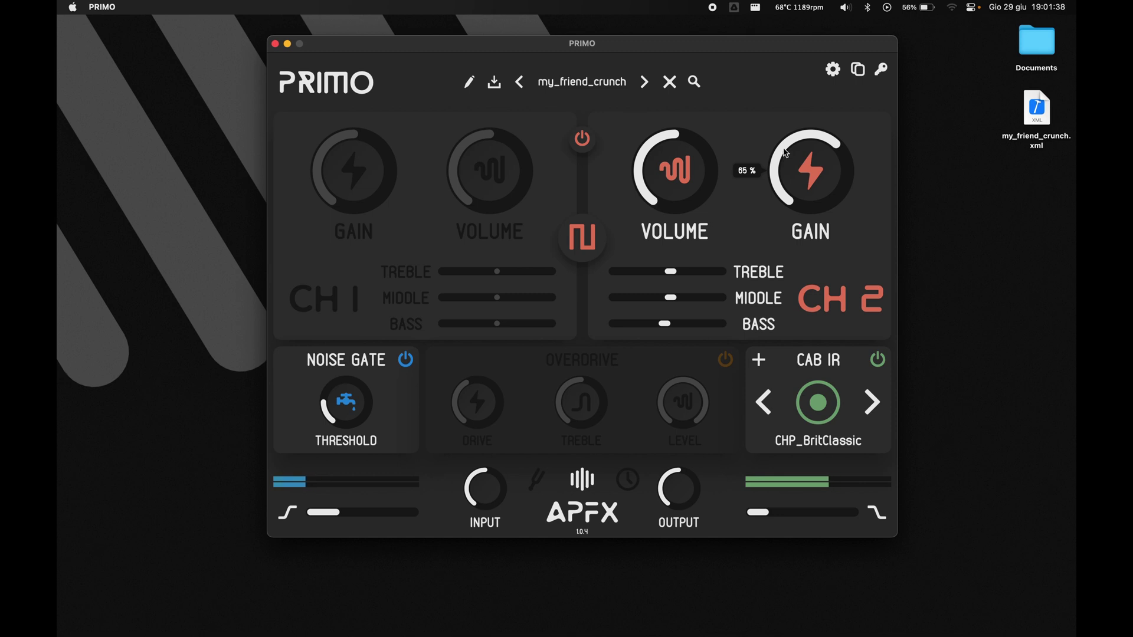
pyautogui.click(603, 86)
pyautogui.moveTo(576, 136)
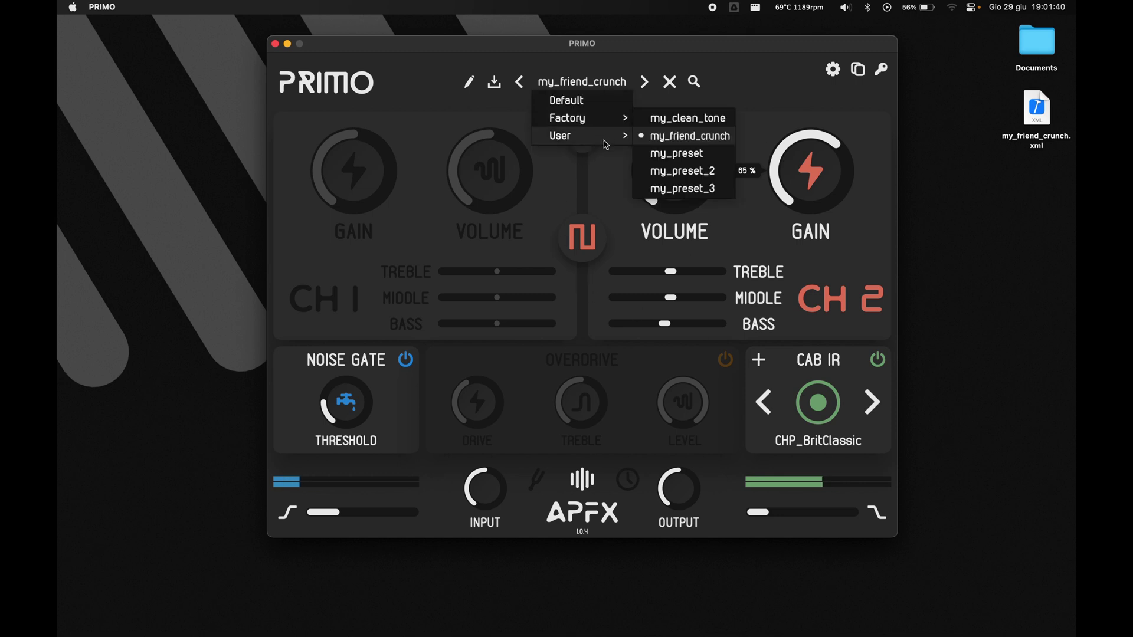
pyautogui.click(670, 82)
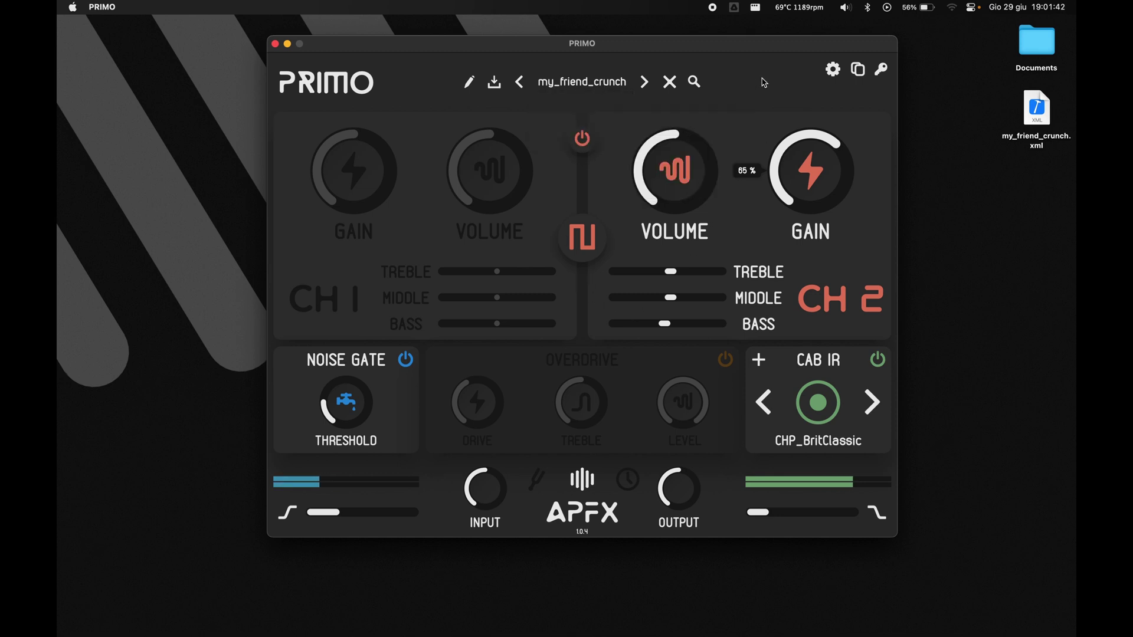
pyautogui.moveTo(497, 272)
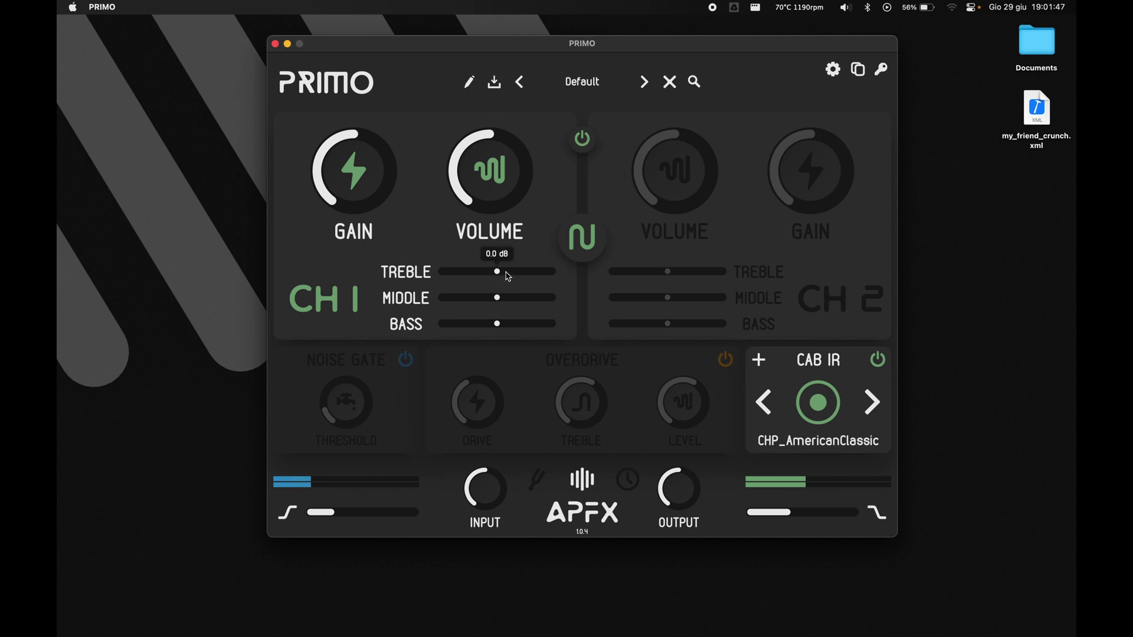
# - Retune channel 1 treble, middle and bass, and select the CHP_BritClassic cab IR
pyautogui.click(507, 277)
pyautogui.click(505, 297)
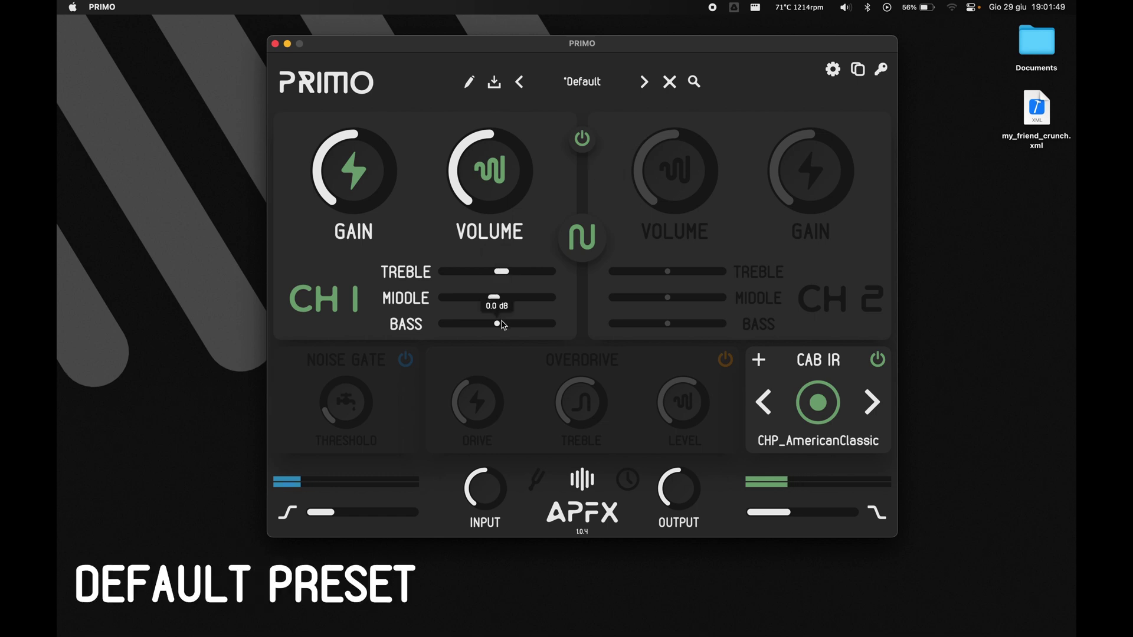
pyautogui.click(498, 324)
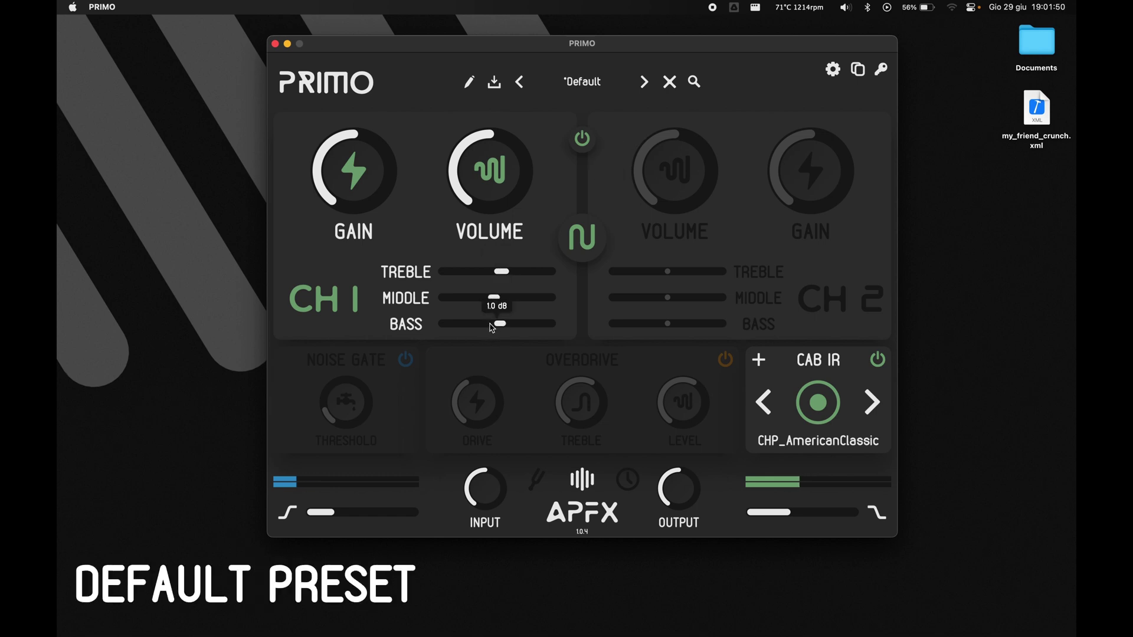
pyautogui.click(850, 437)
pyautogui.click(825, 509)
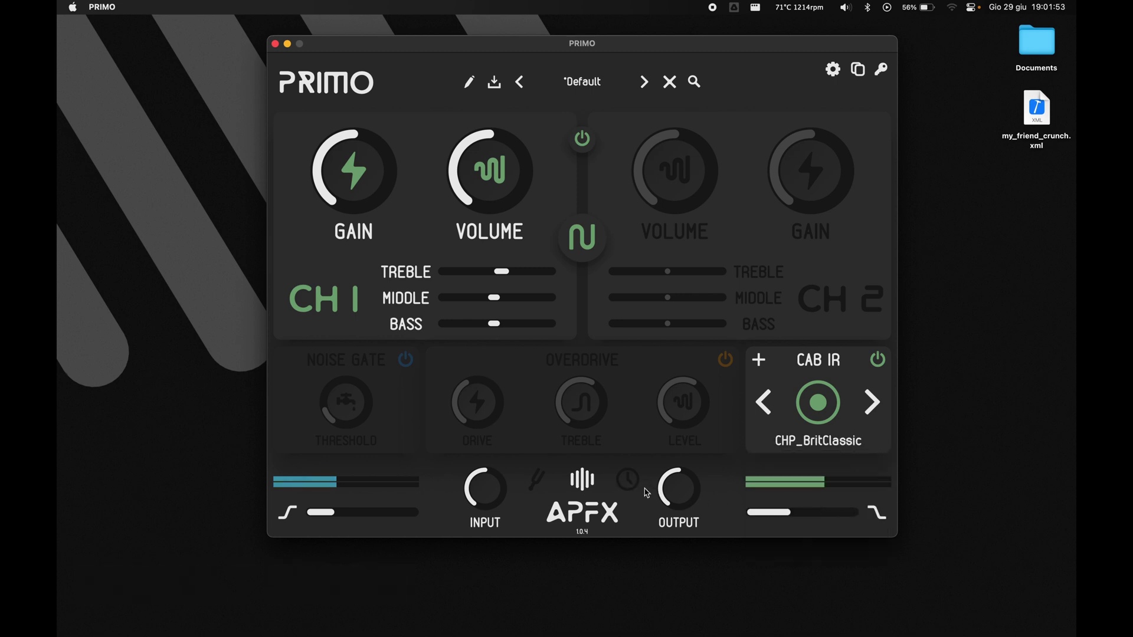
# - Turn on the reverb, then return to the noise gate, overdrive and cab effects
pyautogui.click(627, 479)
pyautogui.click(875, 362)
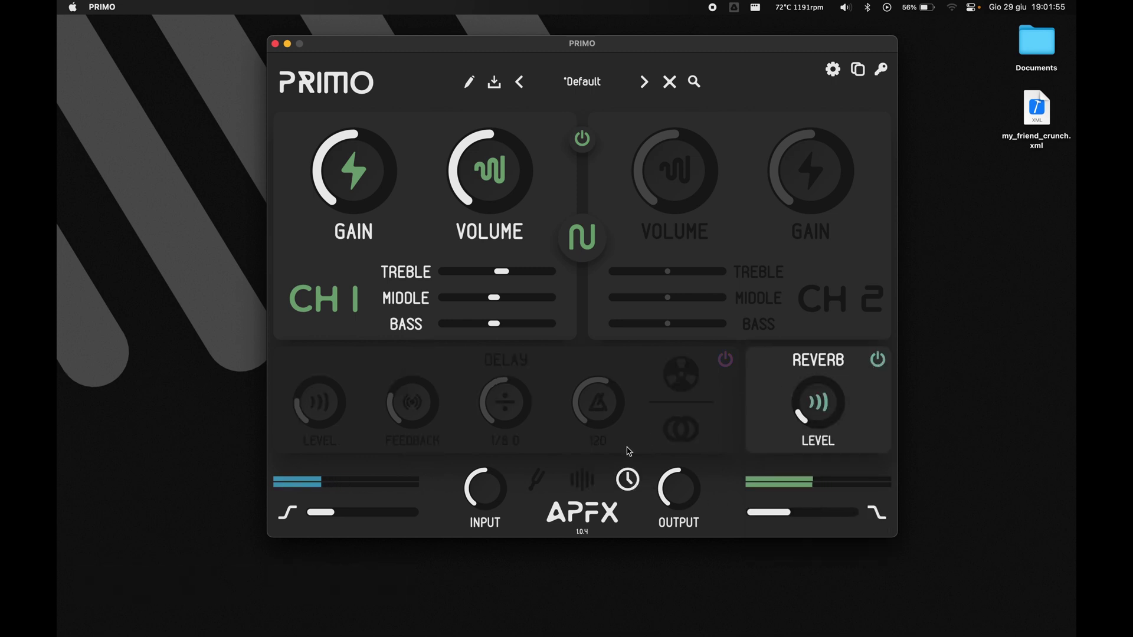
pyautogui.click(582, 480)
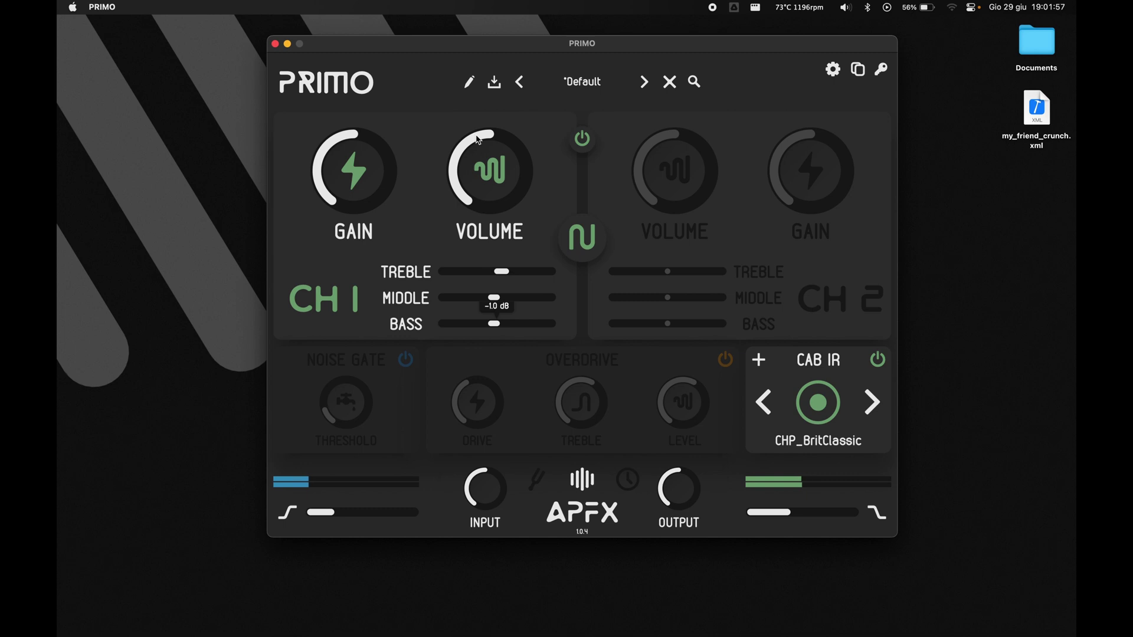